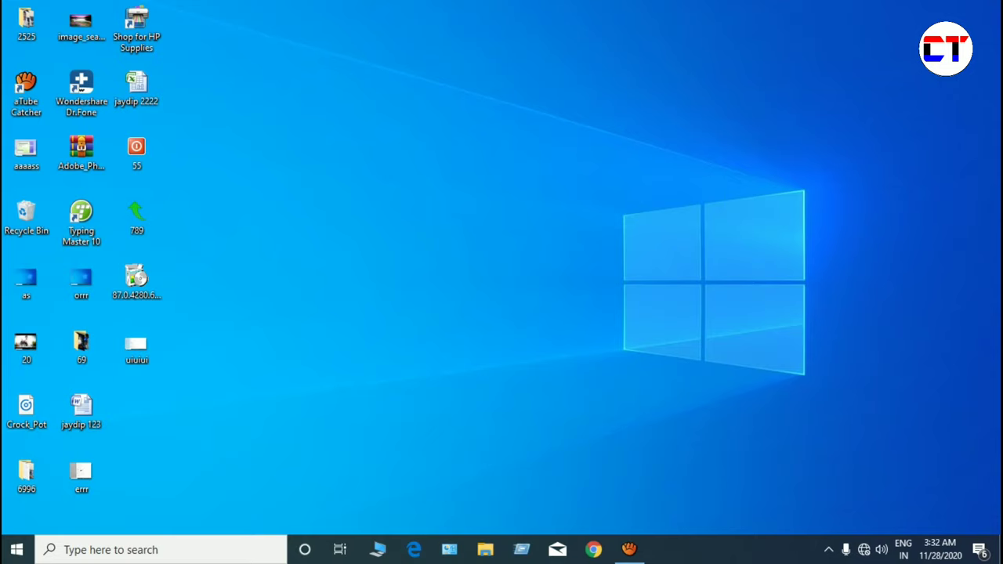
Step: Open the Bluetooth & other devices settings of Windows and turn Bluetooth on
left_click(16, 549)
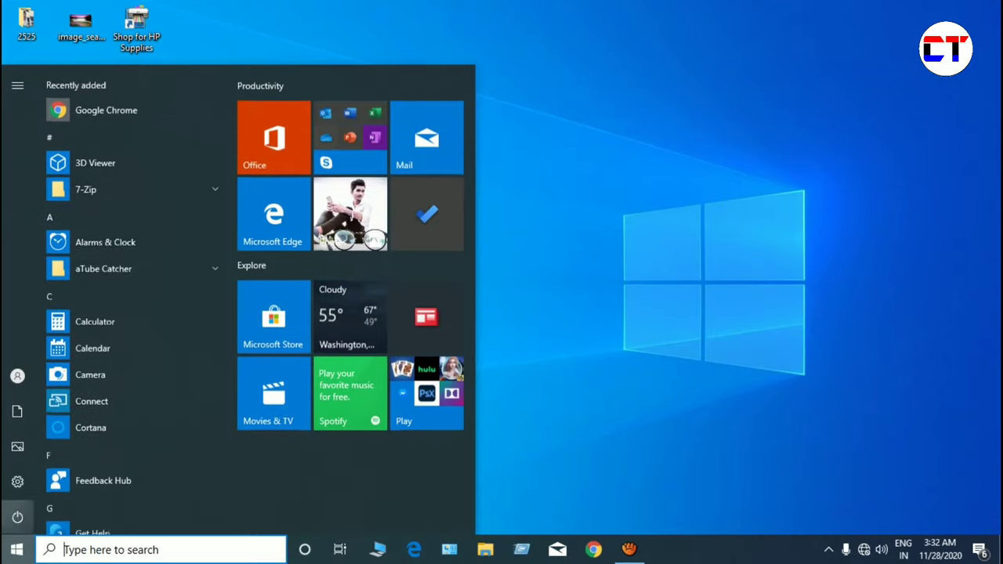
left_click(18, 481)
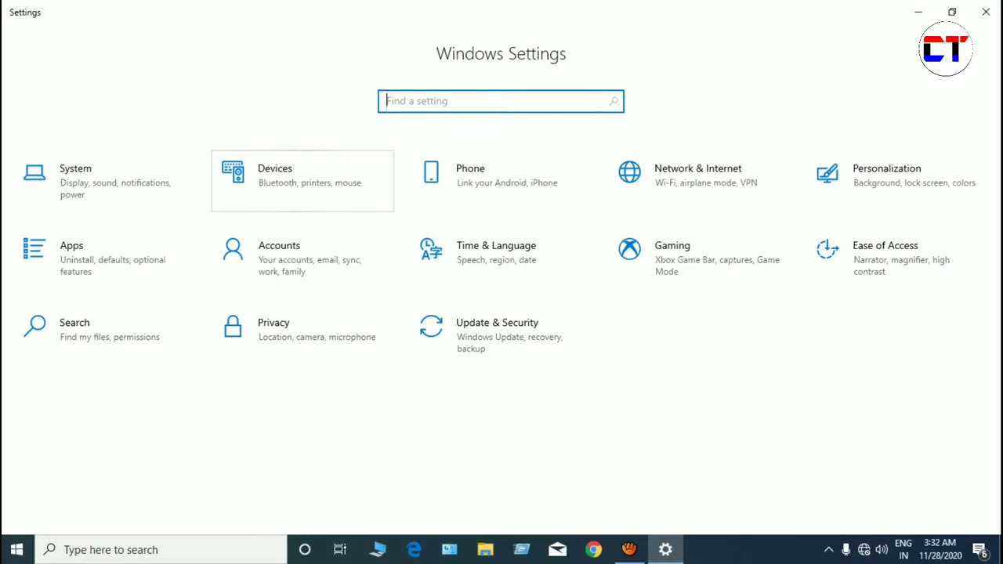
left_click(302, 180)
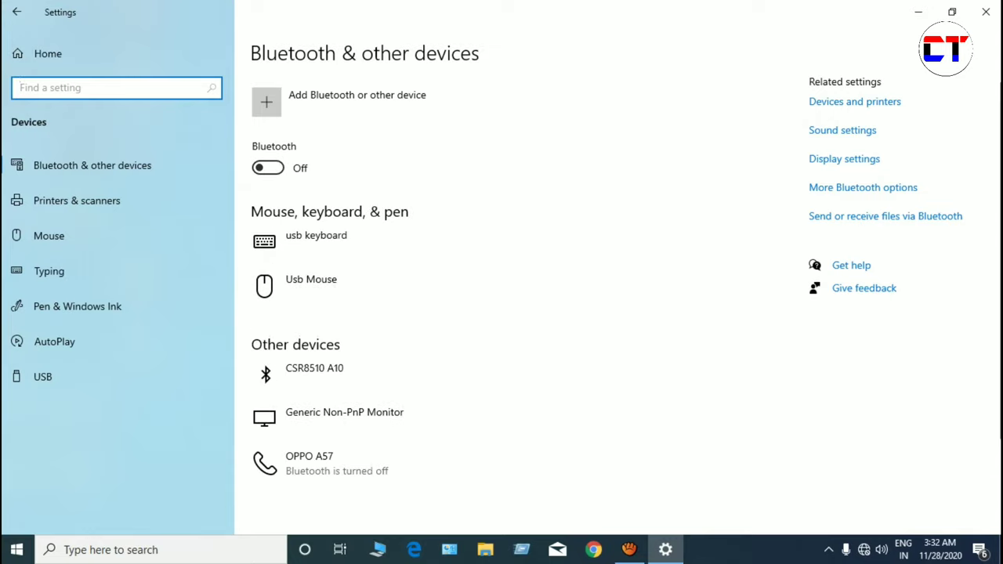
left_click(267, 167)
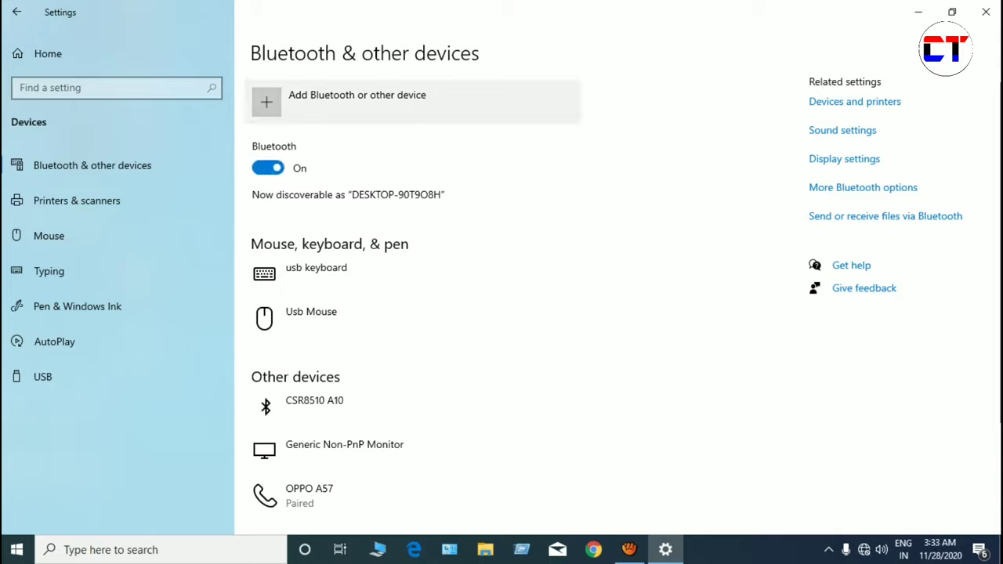
Step: Add the audio device KDM-G1-ONE10 as a new Bluetooth device and finish the pairing
left_click(356, 100)
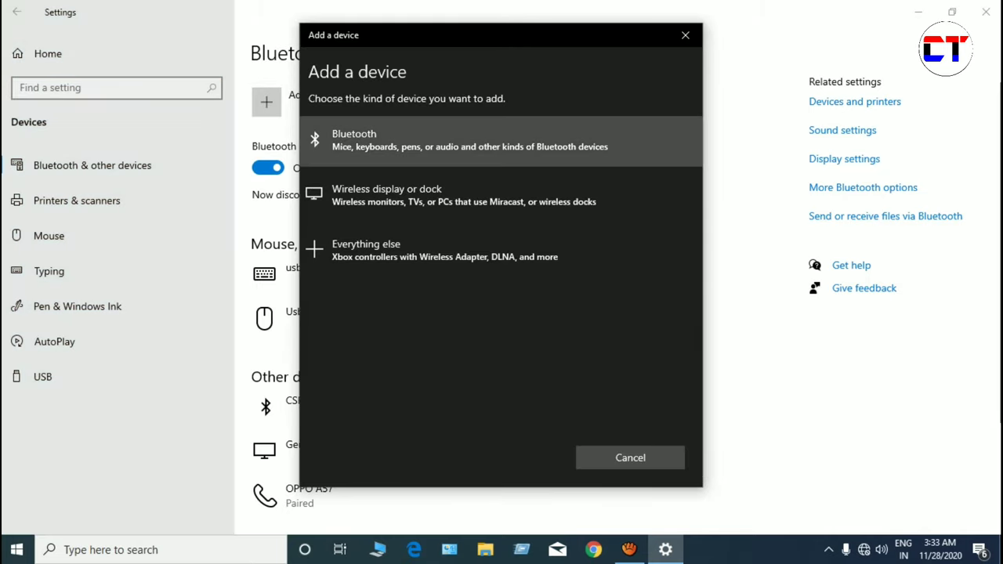
left_click(391, 139)
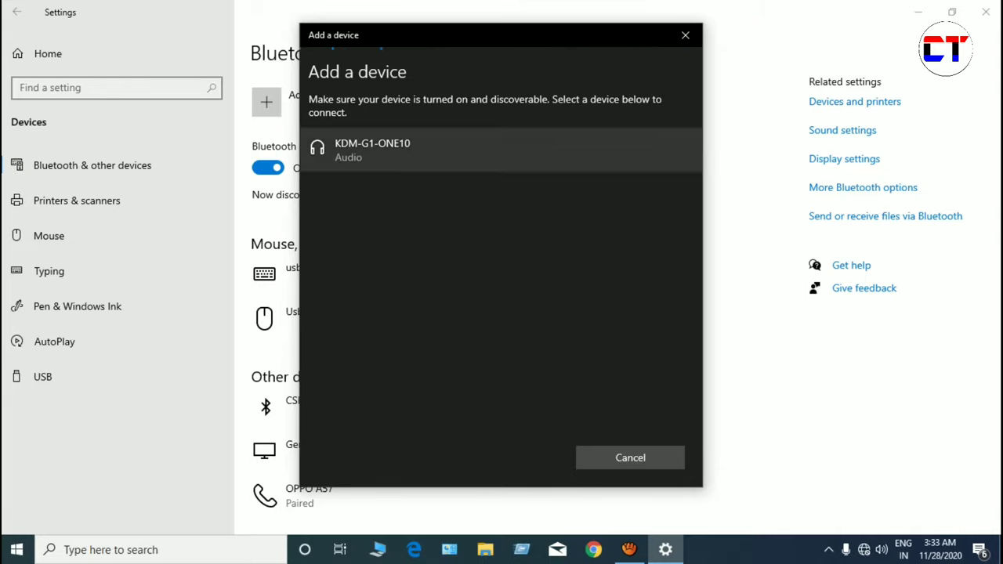
left_click(372, 149)
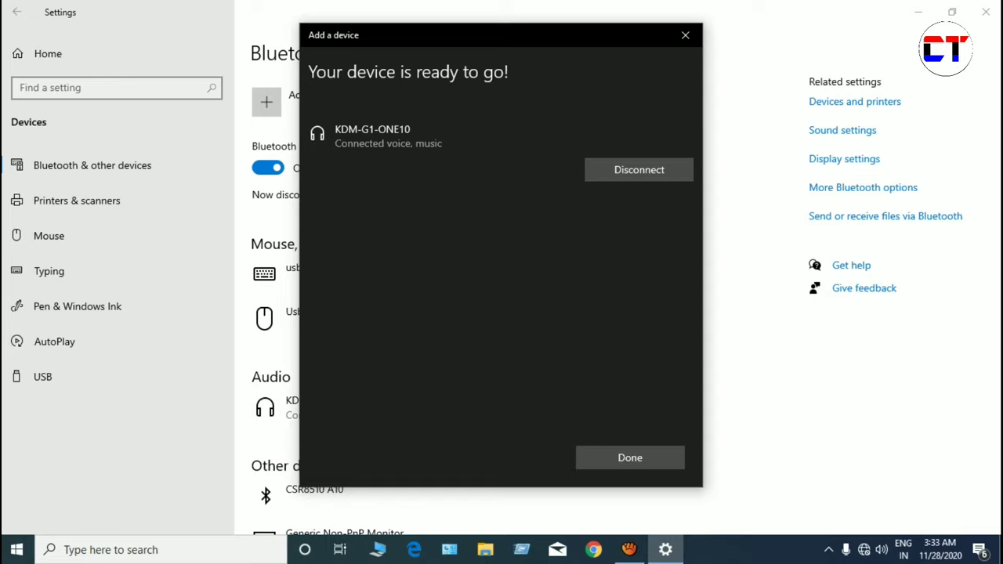
left_click(629, 457)
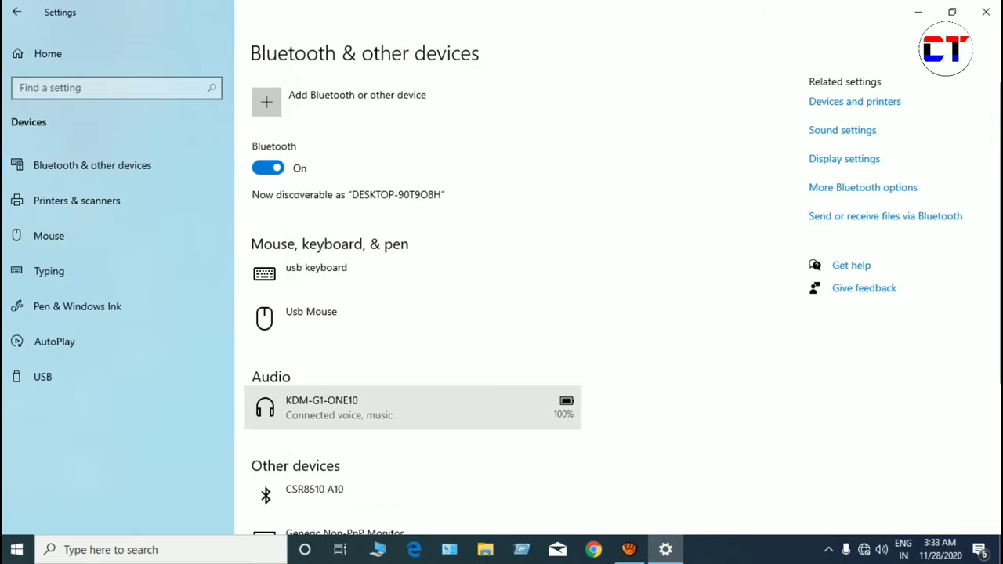
Step: Expand the KDM-G1-ONE10 entry, minimize Settings and play Crock_Pot in Groove Music at maximum volume
left_click(413, 407)
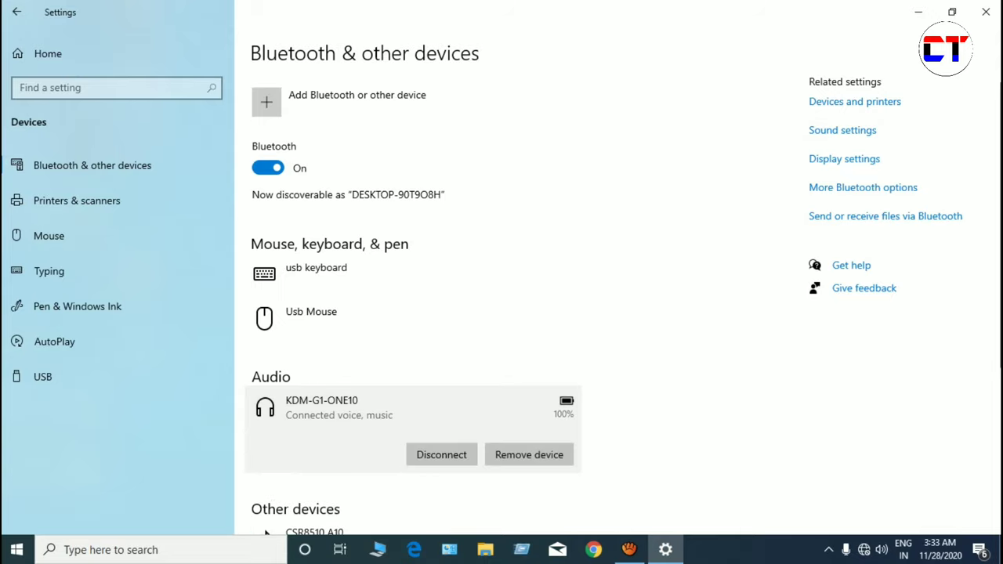
left_click(918, 12)
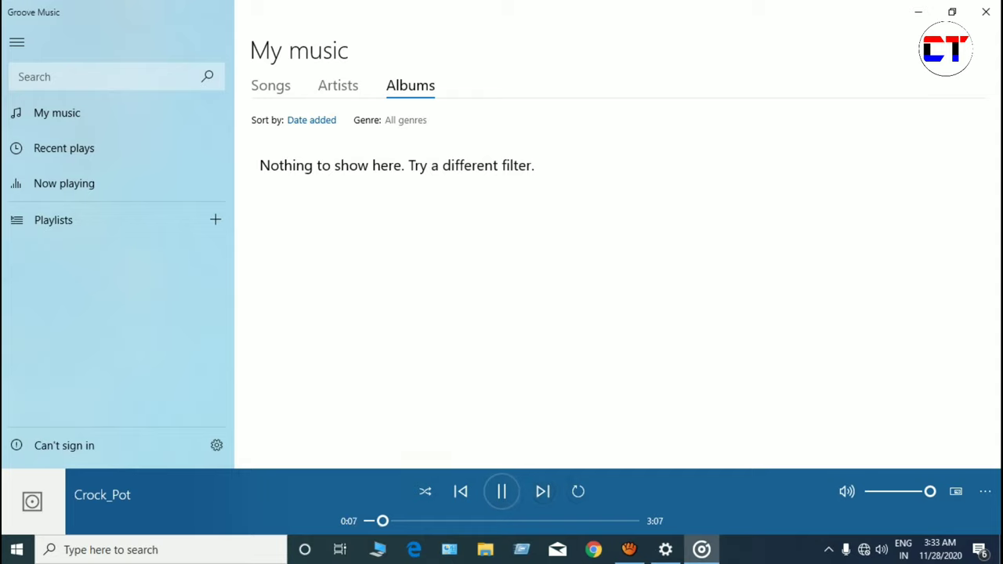
mouse_move(929, 491)
left_mouse_down()
mouse_move(866, 491)
mouse_move(929, 491)
left_mouse_up()
mouse_move(930, 491)
left_mouse_down()
mouse_move(896, 491)
mouse_move(930, 491)
left_mouse_up()
Step: Switch to the Settings sound page and examine the playback devices in the Sound Control Panel while the song plays
left_click(665, 550)
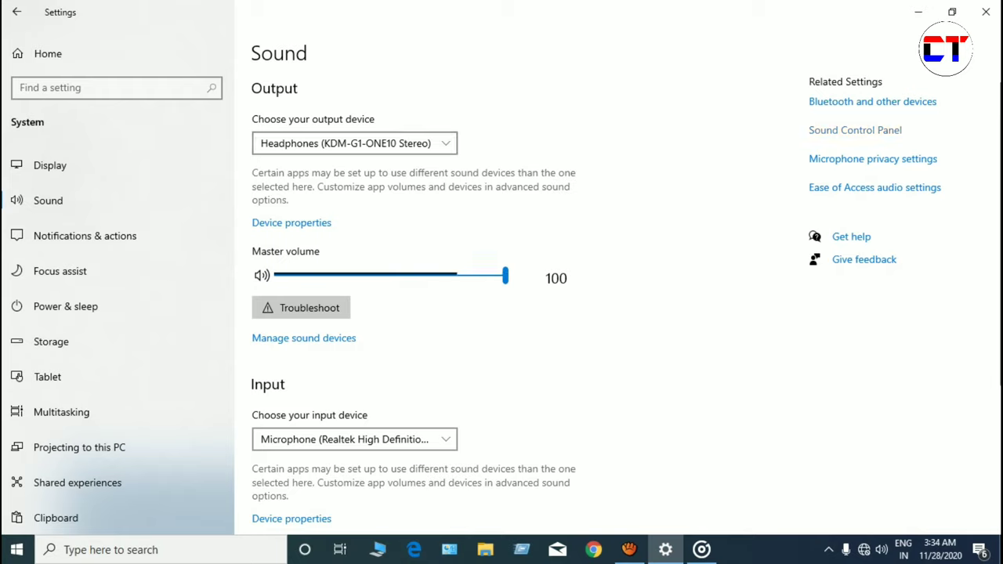
left_click(855, 130)
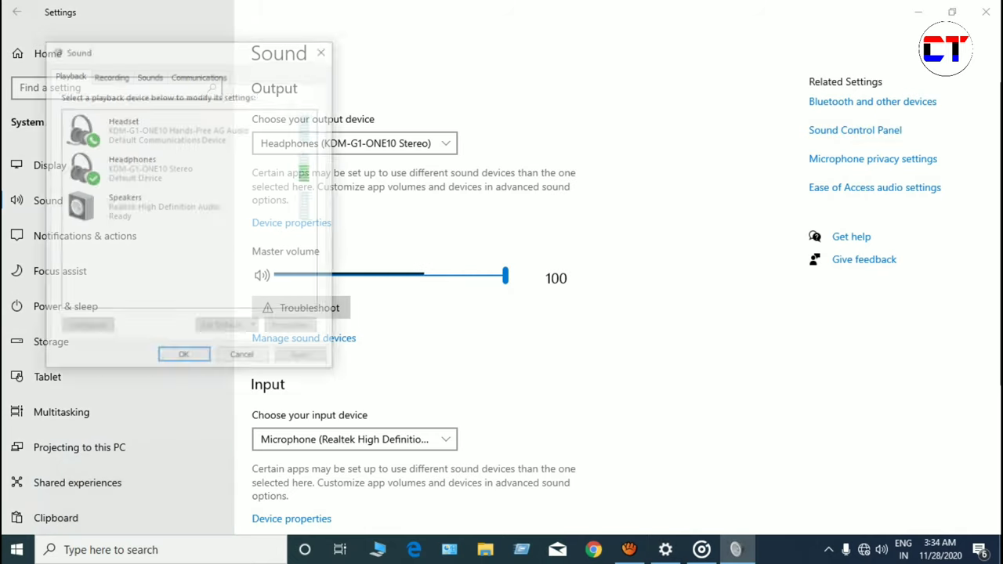
left_click_drag(188, 49, 752, 111)
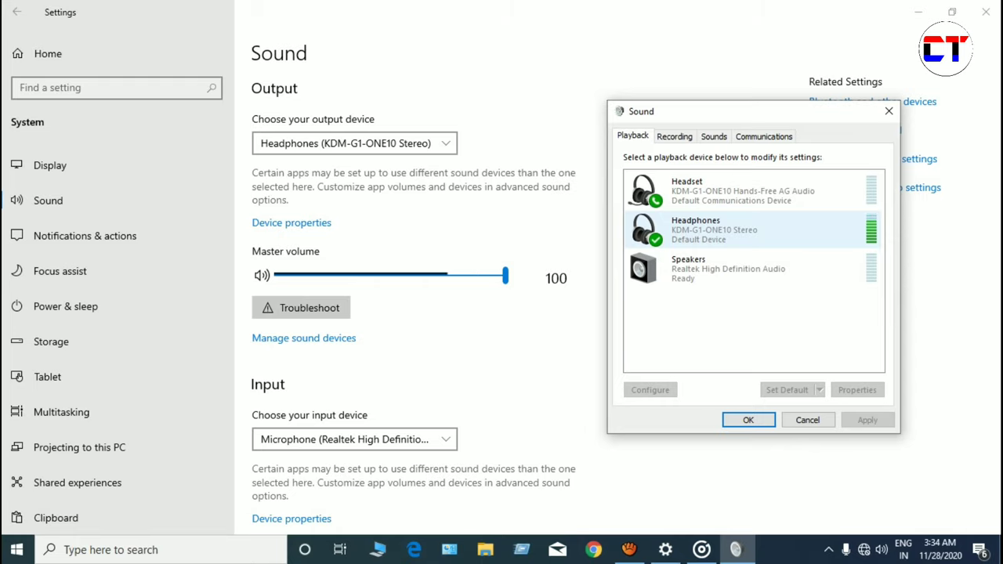
left_click(729, 268)
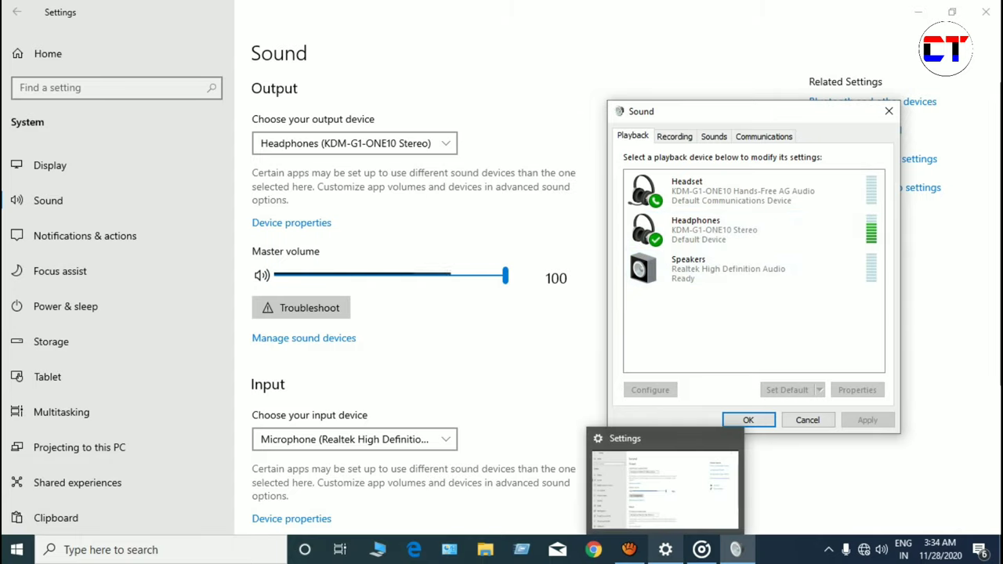
left_click(665, 549)
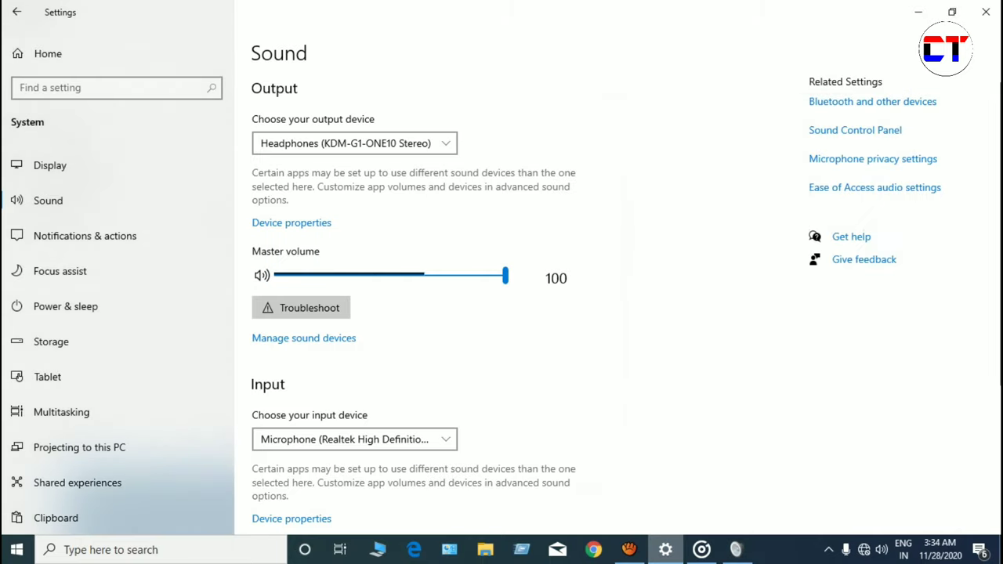
Step: Pause Crock_Pot in Groove Music and check the playback devices' level meters in the Sound Control Panel
left_click(701, 550)
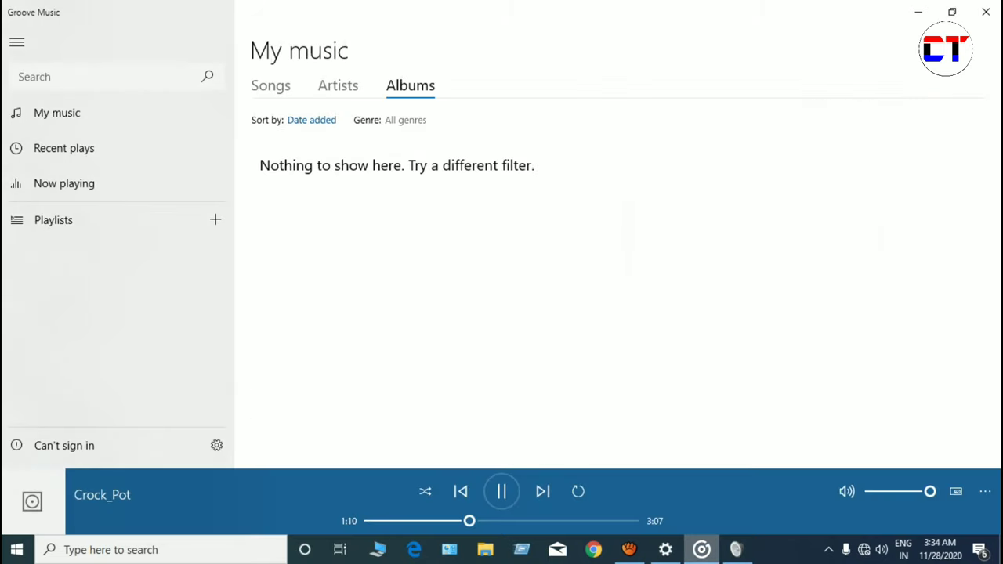
left_click(501, 491)
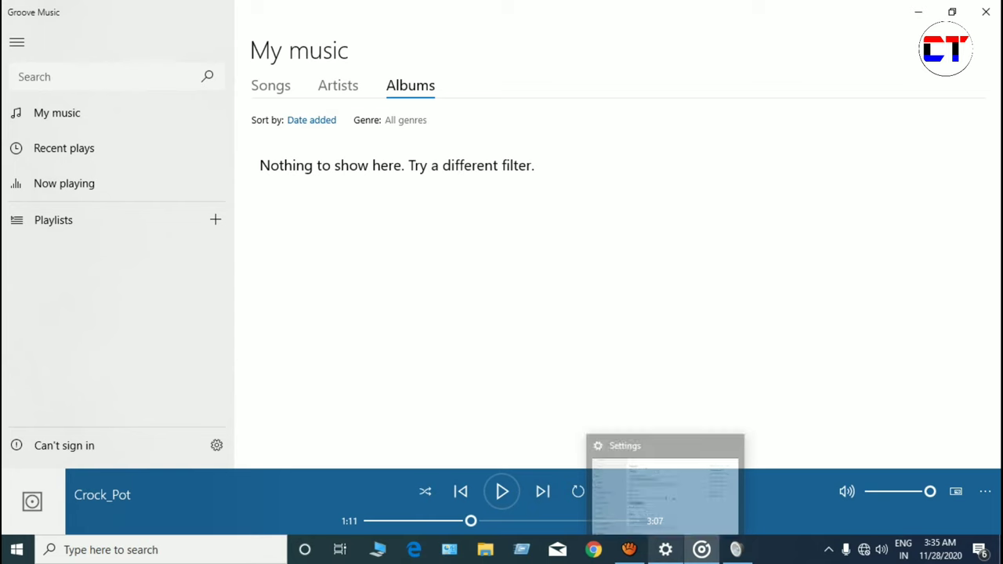
left_click(665, 549)
left_click(855, 130)
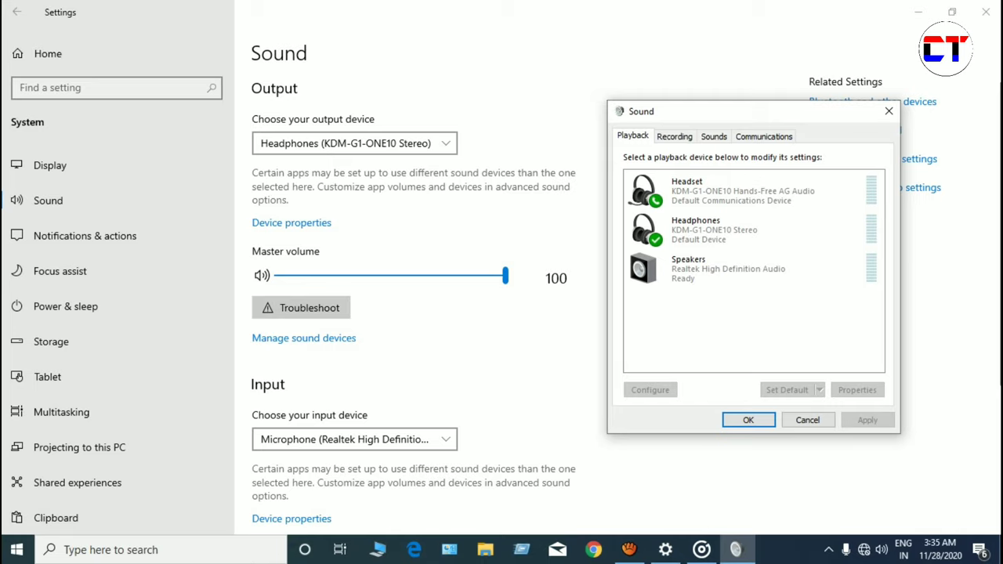
left_click(665, 549)
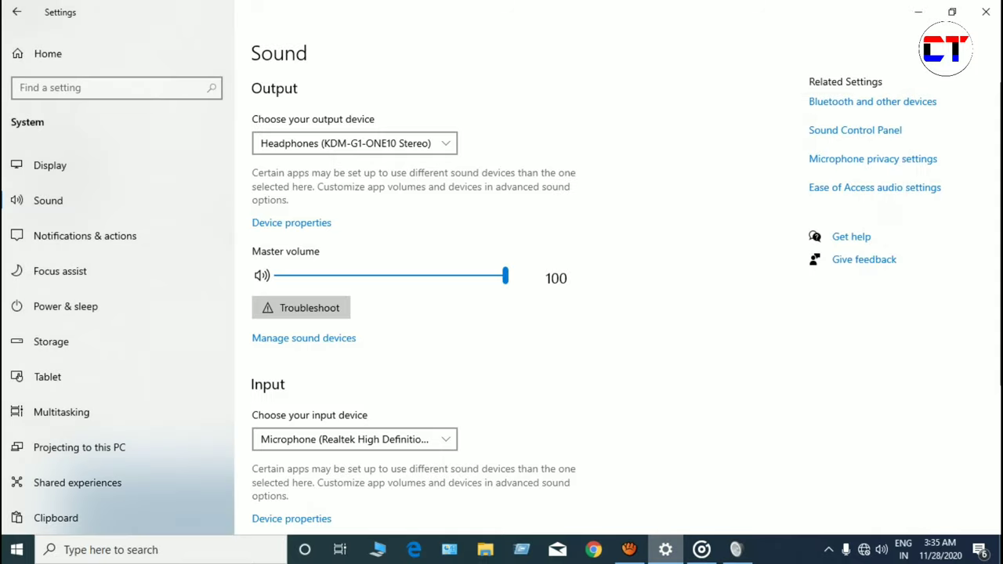
Step: Resume Crock_Pot in Groove Music and recheck the headphones' level meter and master volume in the sound settings
left_click(701, 549)
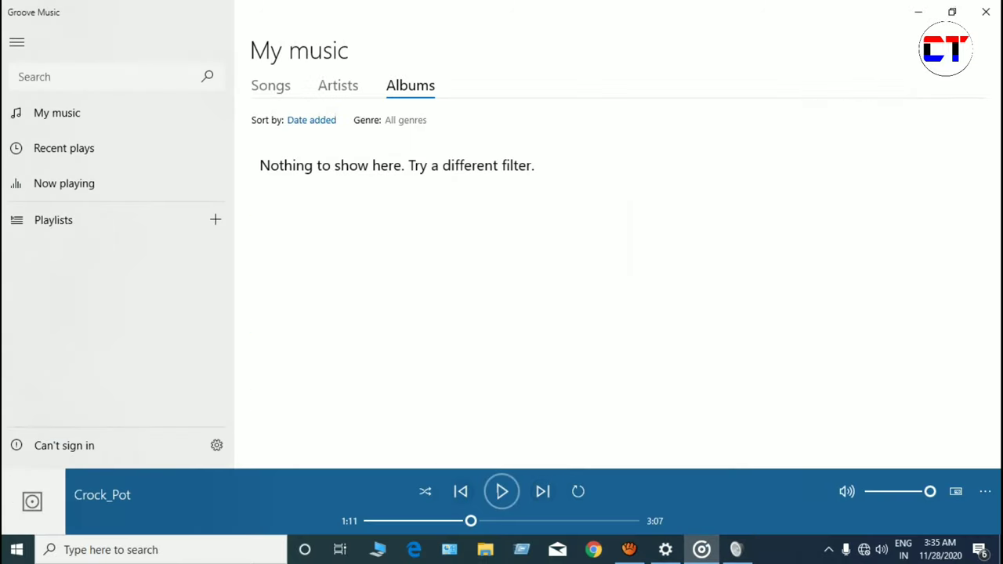
left_click(501, 491)
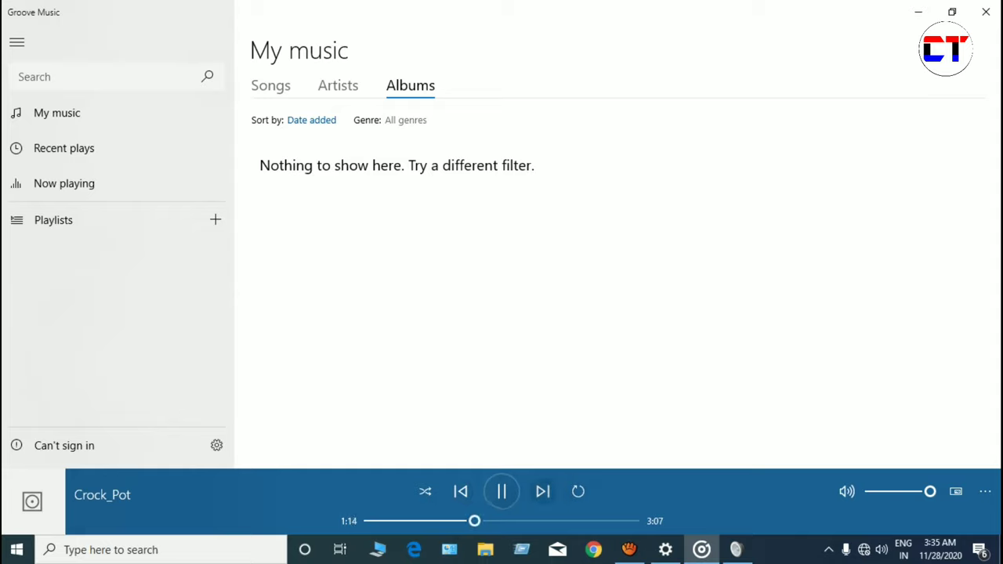
left_click(665, 549)
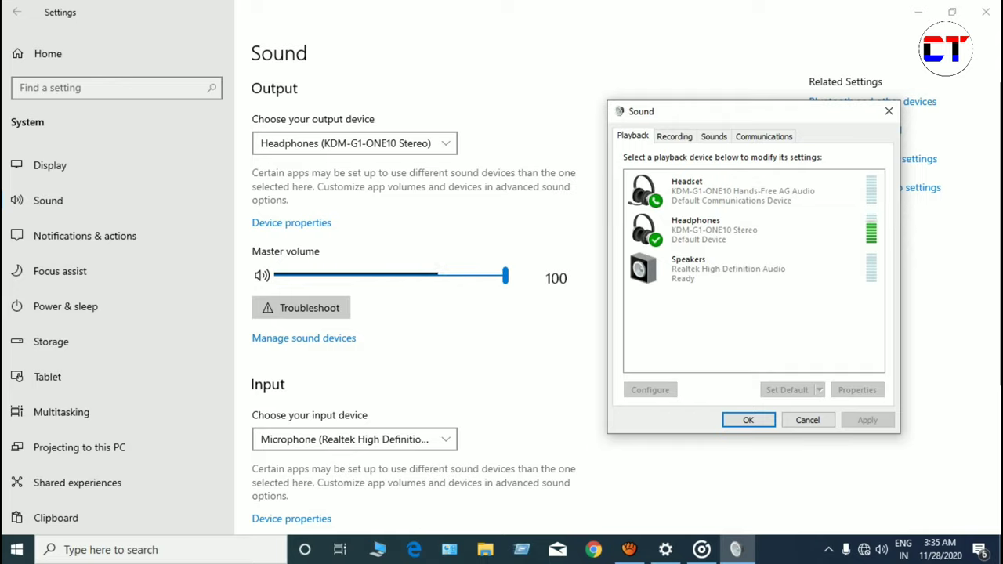
key("alt+Tab")
mouse_move(505, 275)
left_mouse_down()
mouse_move(309, 275)
mouse_move(505, 275)
left_mouse_up()
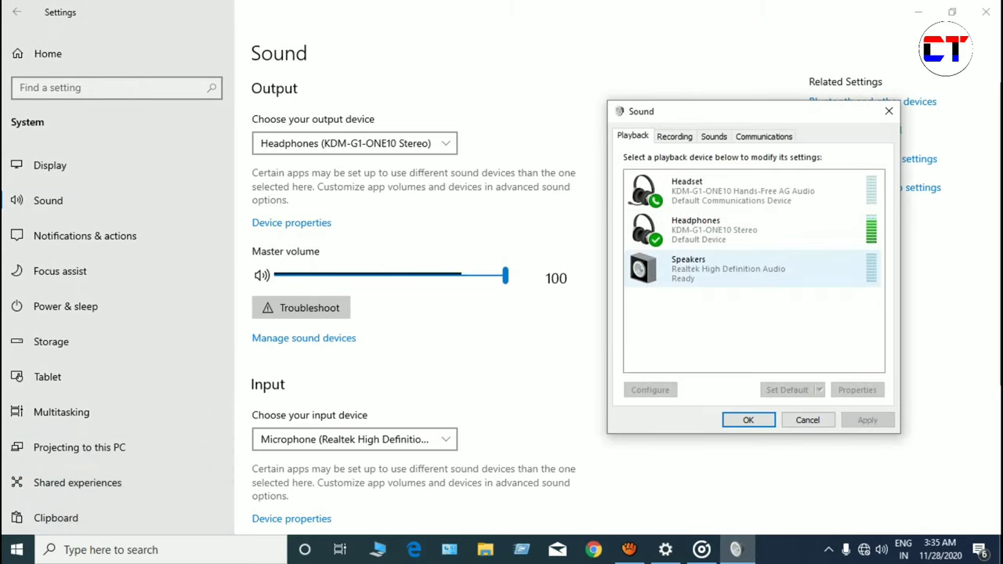
Step: Close the sound settings windows without changes, and pause Crock_Pot before closing Groove Music
left_click(807, 420)
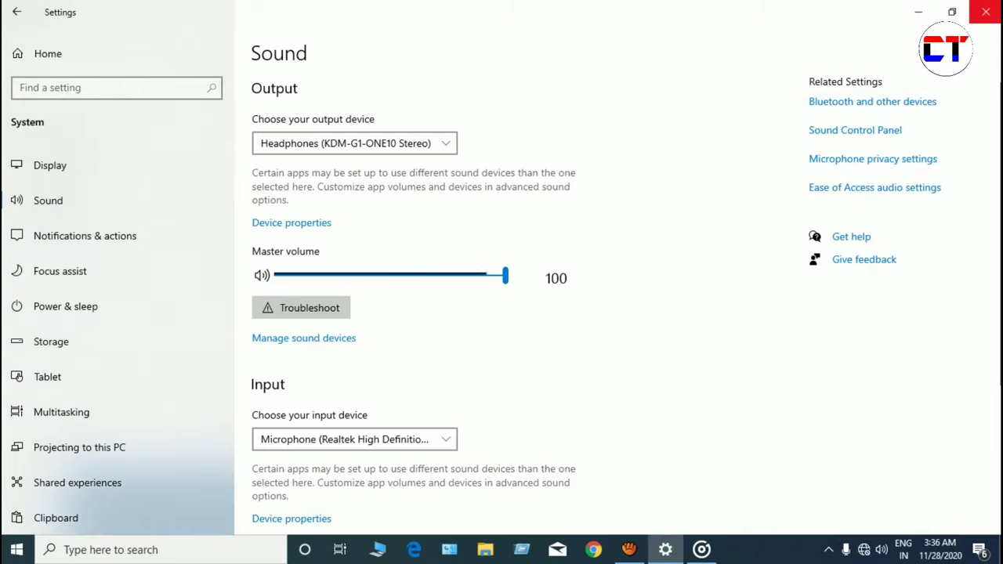
left_click(985, 12)
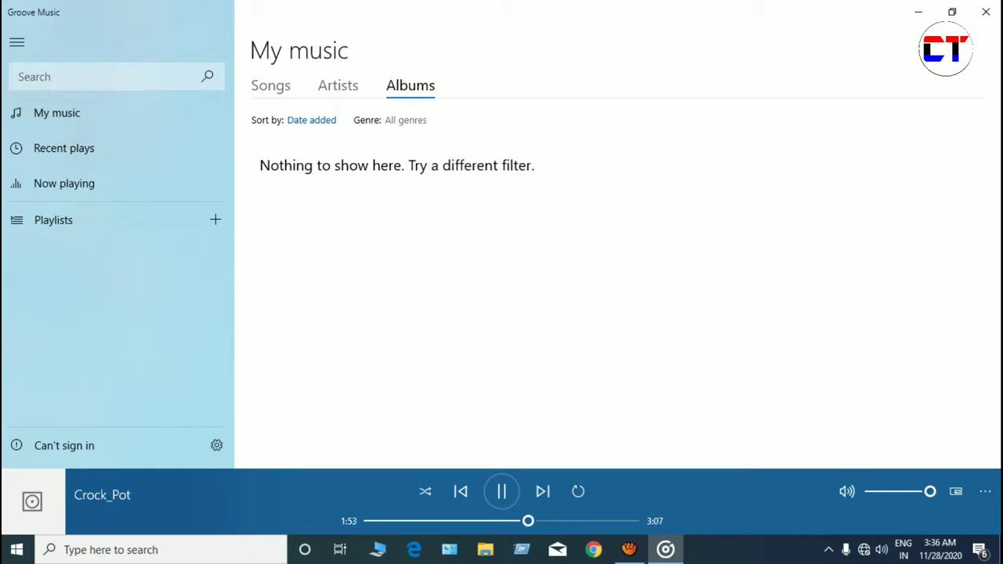
left_click(502, 491)
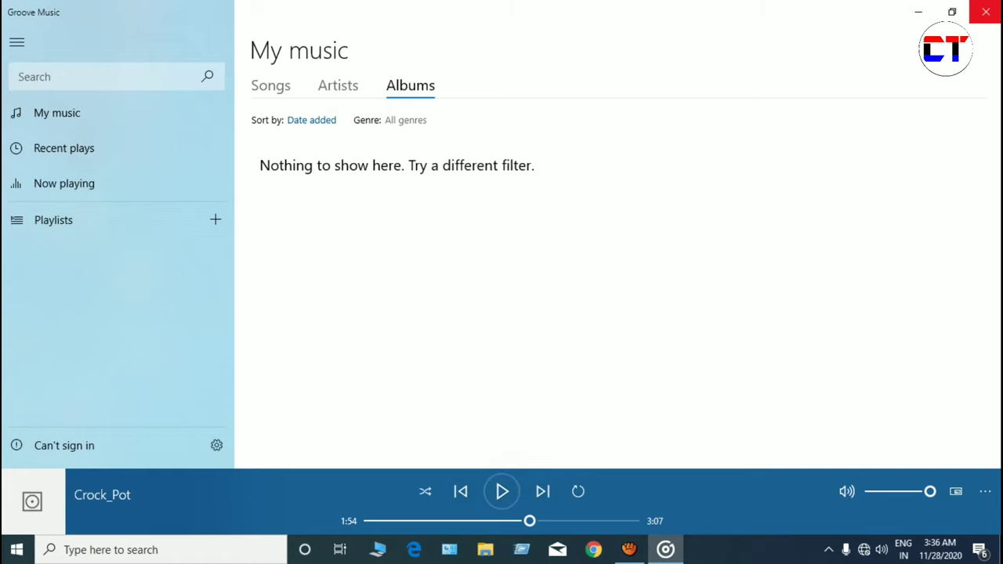
left_click(986, 11)
Step: Refresh the desktop and open the Bluetooth & other devices settings
right_click(631, 134)
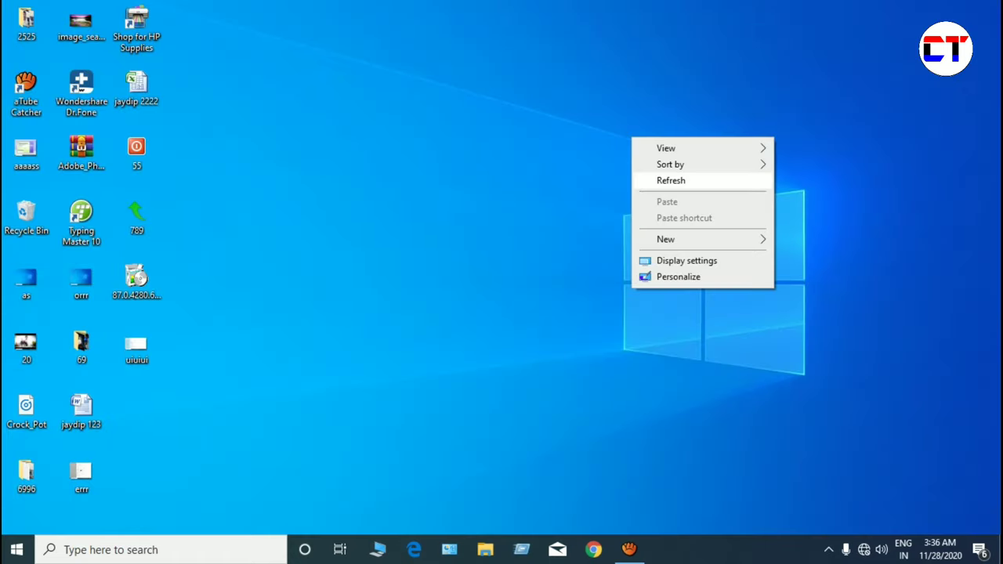
left_click(658, 179)
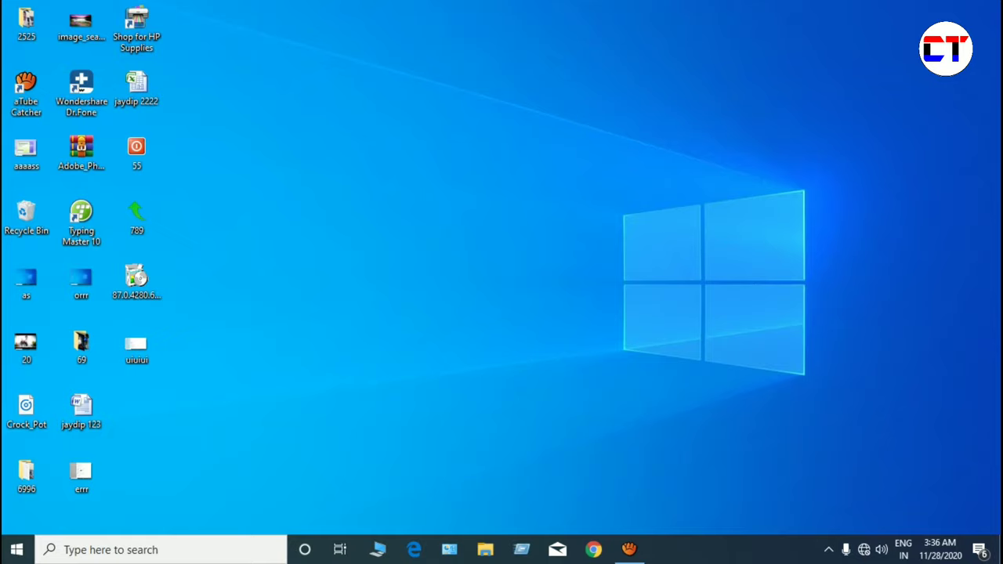
left_click(828, 550)
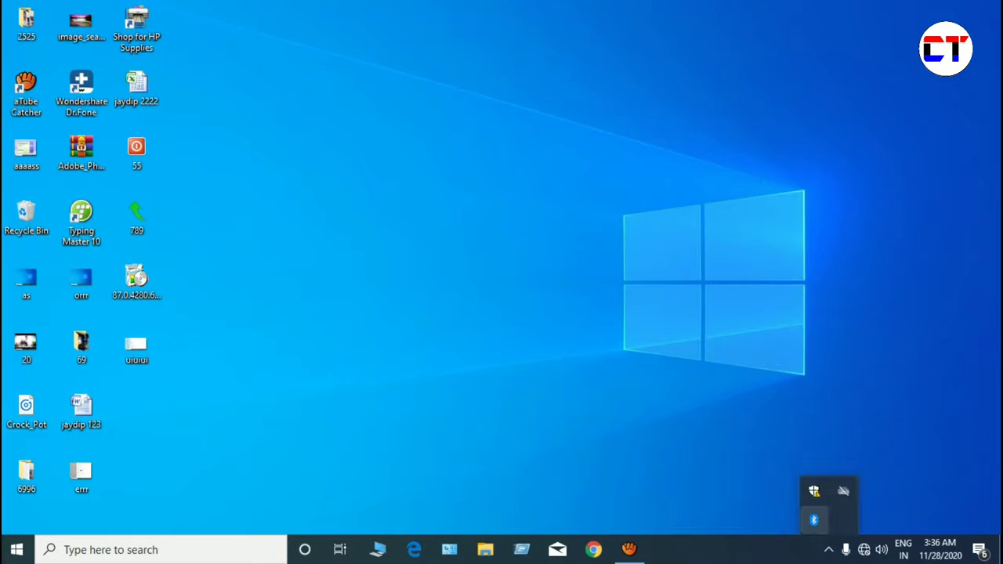
right_click(813, 520)
left_click(886, 407)
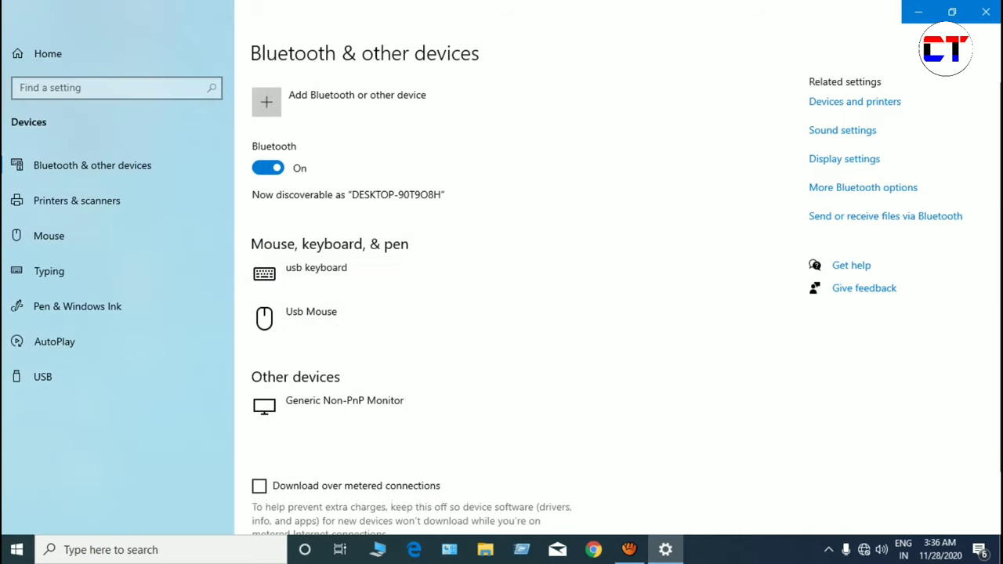
Step: Disconnect the KDM-G1-ONE10 headphones without removing the device
scroll(413, 470, "down", 1)
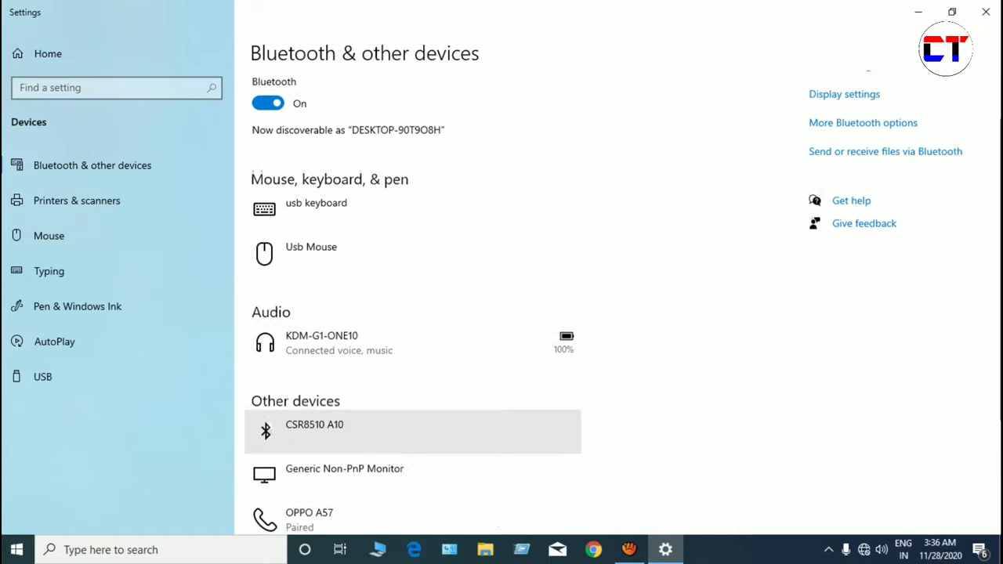
left_click(412, 328)
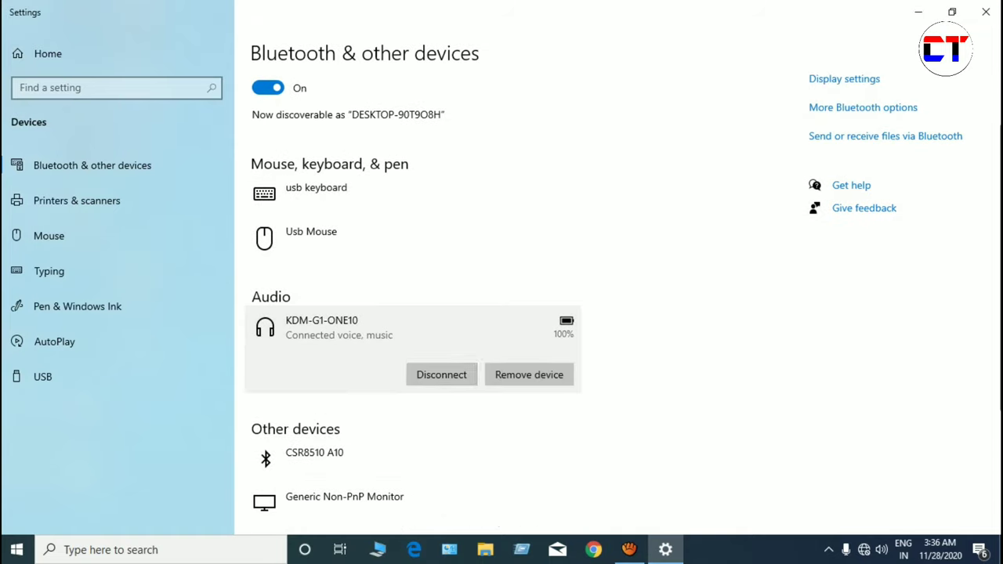
left_click(441, 374)
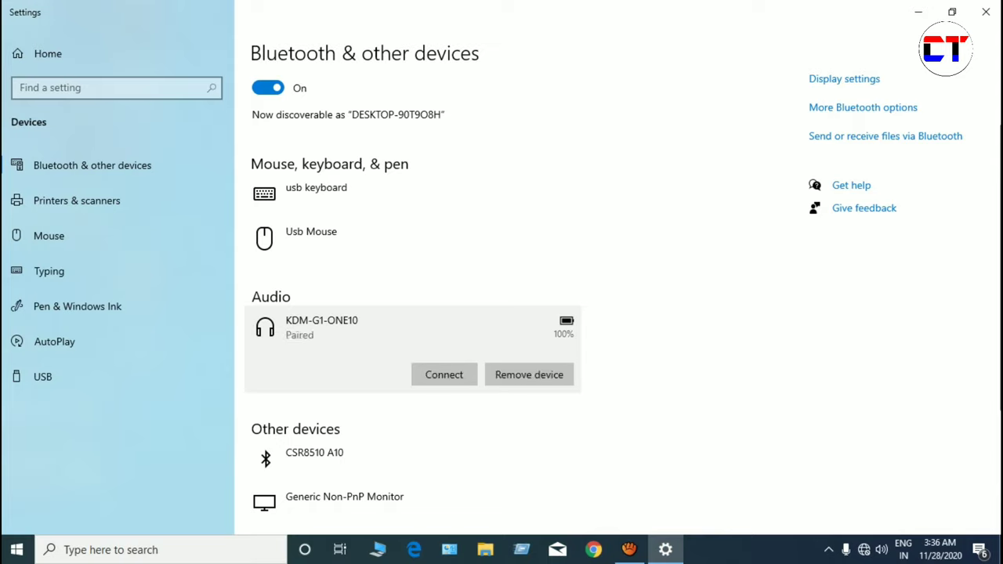
Step: Turn Bluetooth off and close Settings
left_click(311, 235)
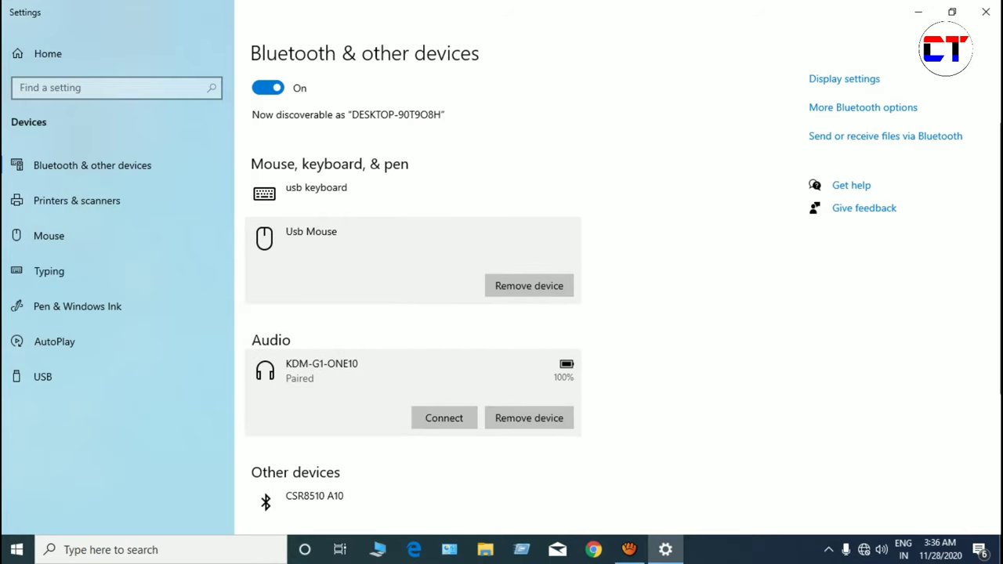
scroll(413, 329, "up", 2)
left_click(268, 168)
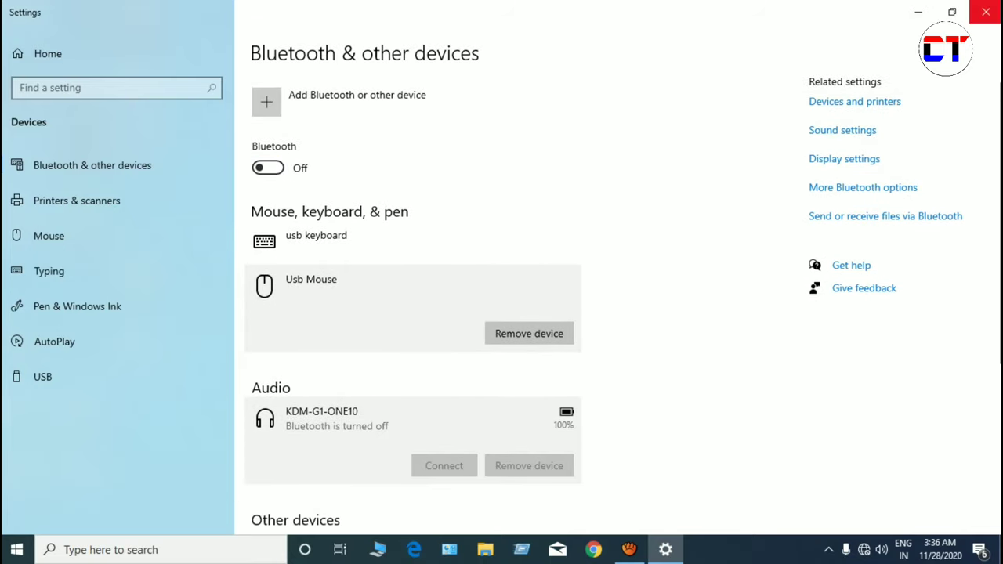
left_click(985, 12)
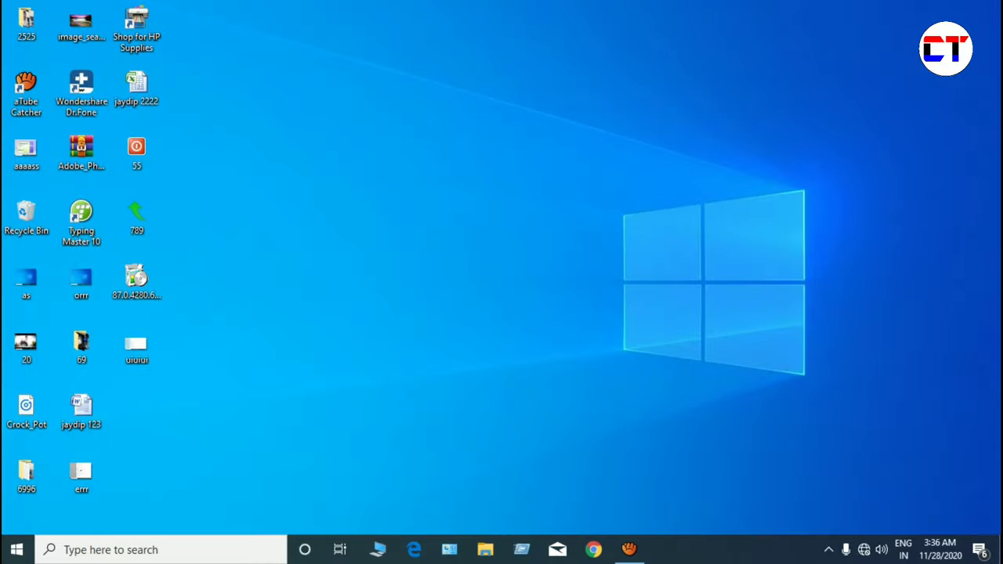